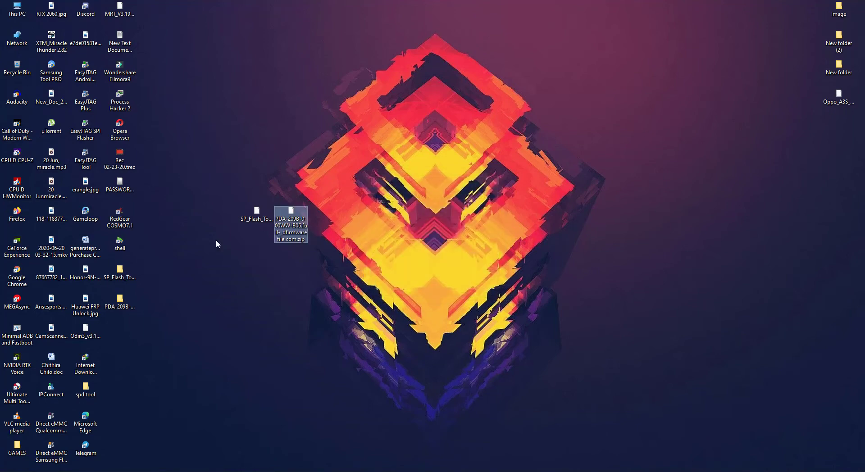
Place the extracted SP_Flash_Tool_v5.1916_Win and PDA-209B firmware folders on the desktop directly below their matching archives.
drag(121, 274, 256, 240)
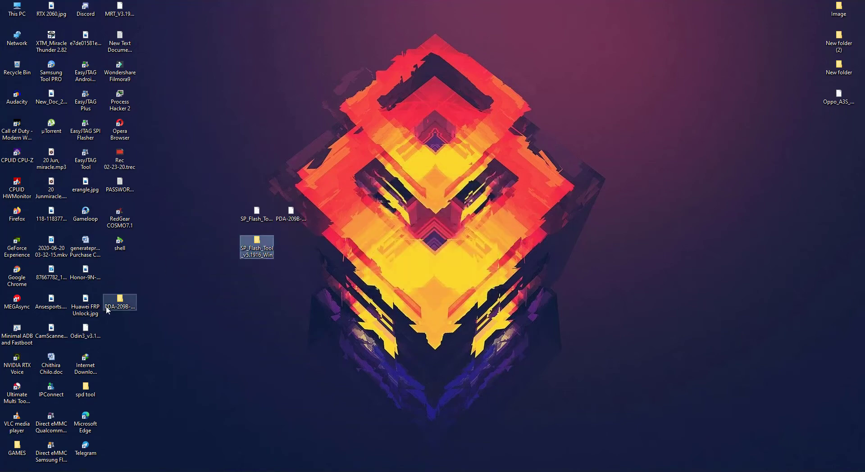
drag(118, 303, 292, 243)
Launch flash_tool.exe from the inner SP_Flash_Tool_v5.1916_Win folder on the desktop and move its window clear of the firmware folder icon.
double_click(257, 243)
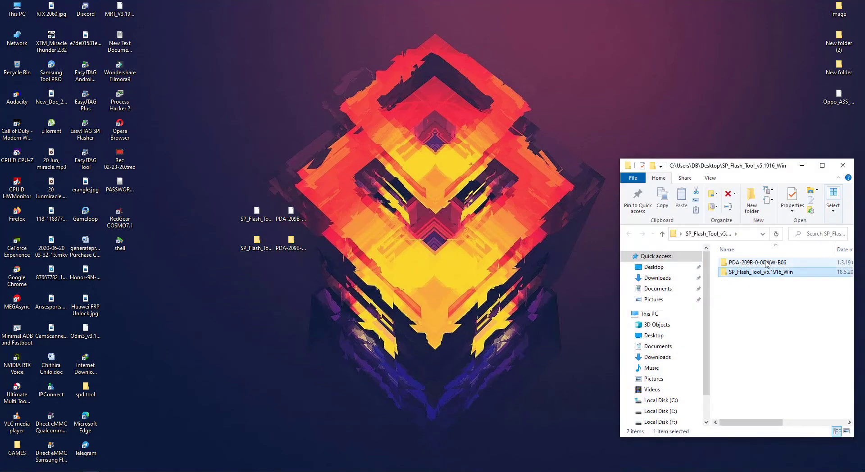
double_click(766, 263)
drag(776, 169, 664, 158)
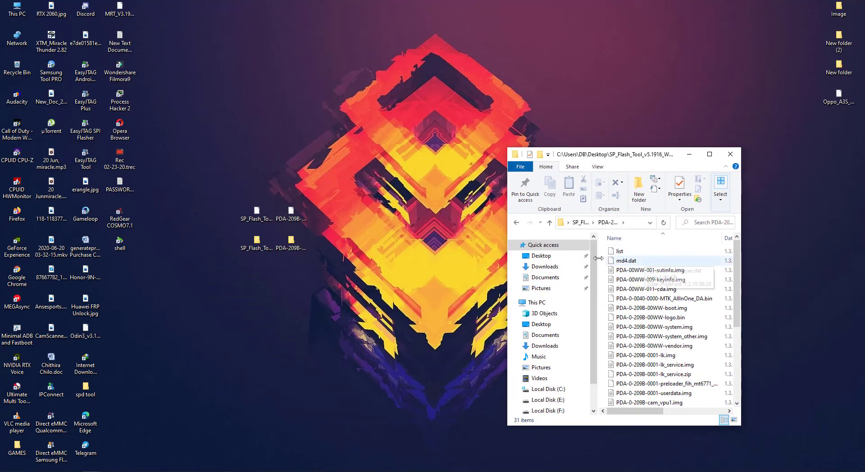
click(550, 223)
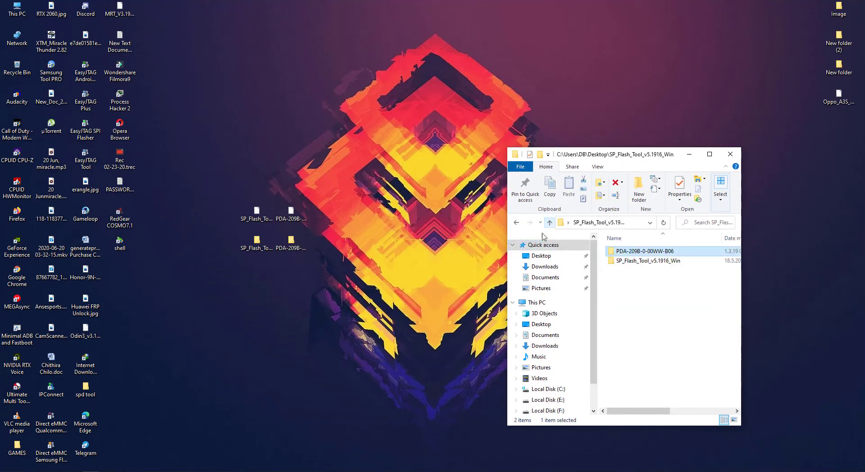
double_click(636, 260)
scroll(639, 370, down, 3)
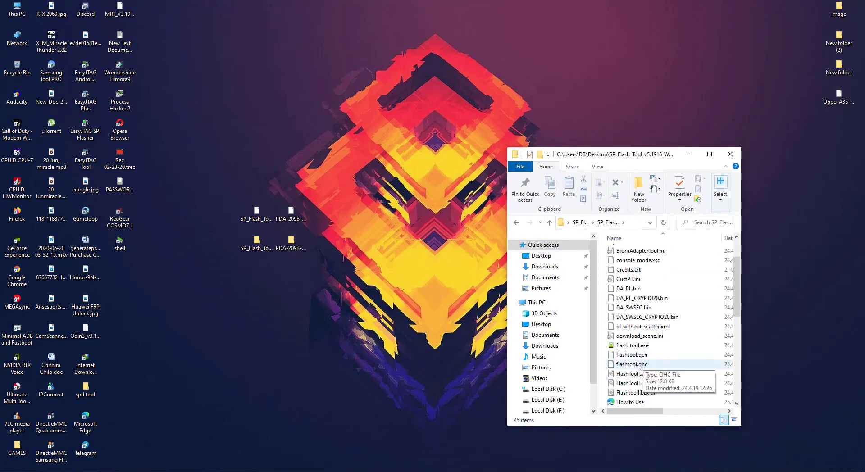
double_click(631, 345)
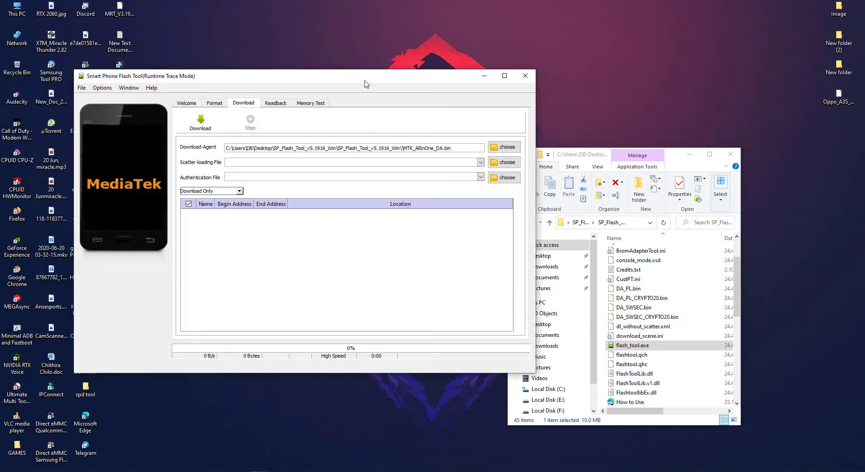
drag(367, 84, 618, 108)
Examine the firmware files in the extracted PDA-209B-0-00WW-B06 folder and minimize that folder window.
click(305, 250)
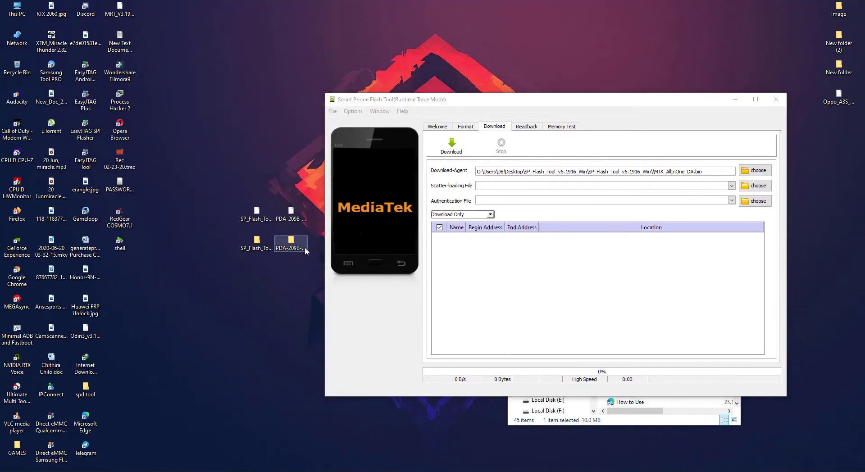
double_click(304, 247)
double_click(654, 272)
scroll(659, 336, down, 3)
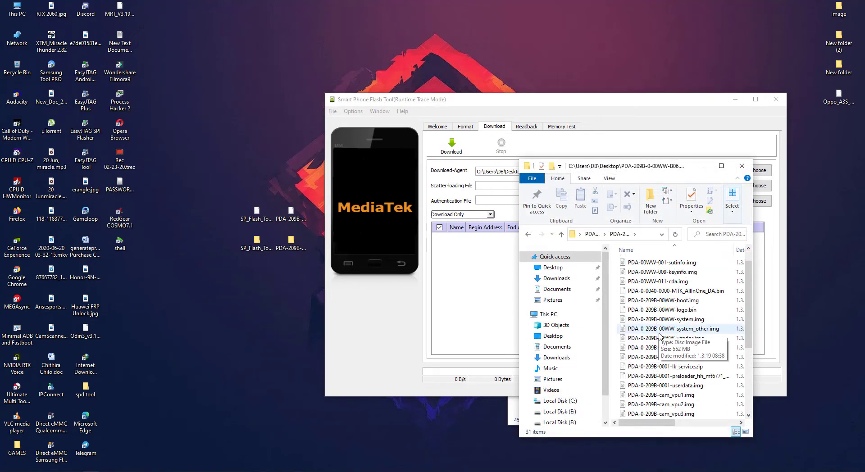
scroll(659, 335, down, 4)
scroll(654, 333, up, 5)
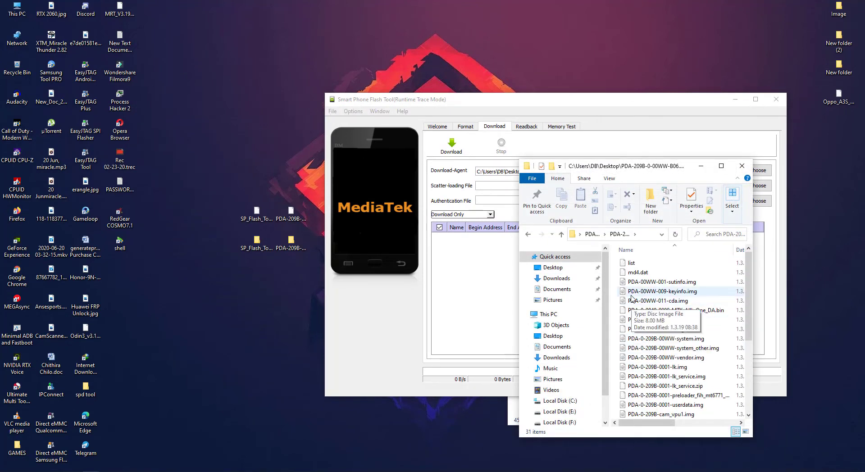
scroll(632, 298, down, 5)
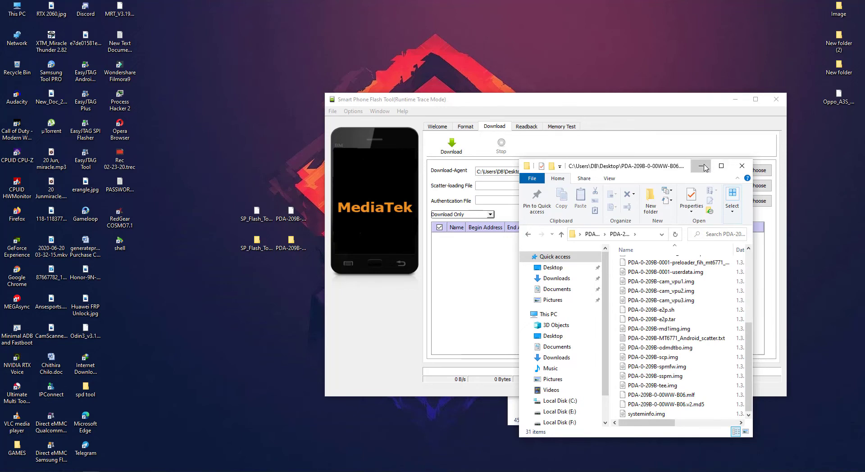
click(704, 168)
Load MTK_AllInOne_DA.bin from the SP Flash Tool folder as the Download-Agent file.
drag(686, 101, 499, 57)
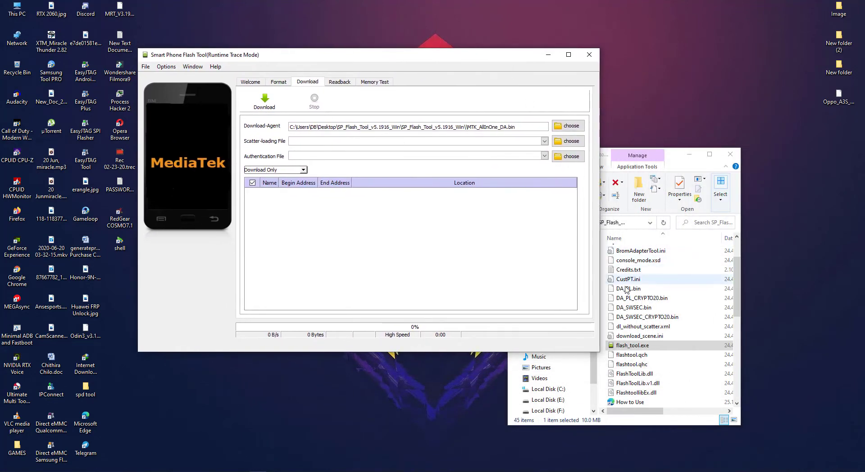
scroll(629, 298, up, 2)
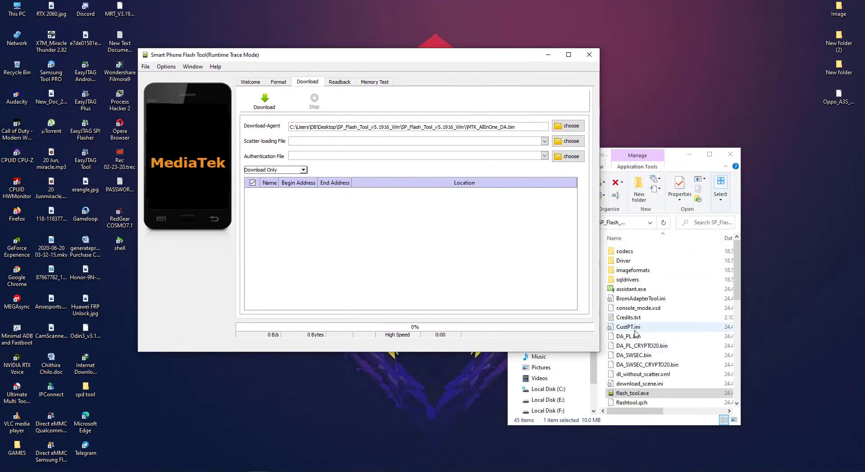
click(558, 127)
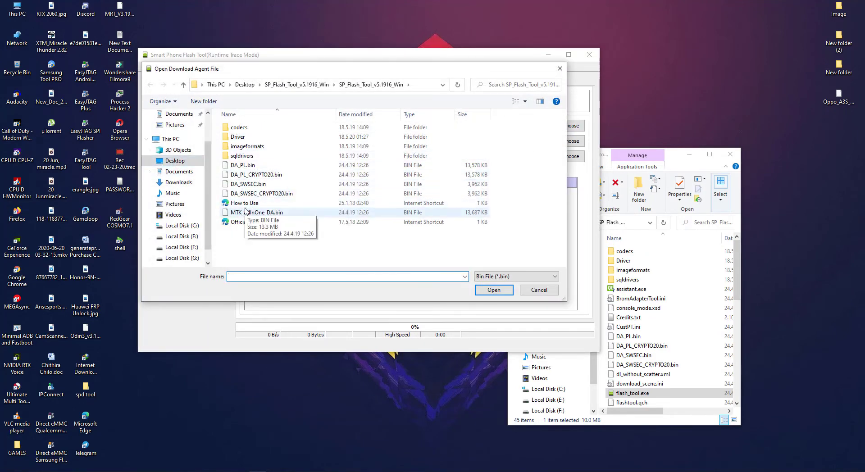
click(247, 212)
double_click(267, 212)
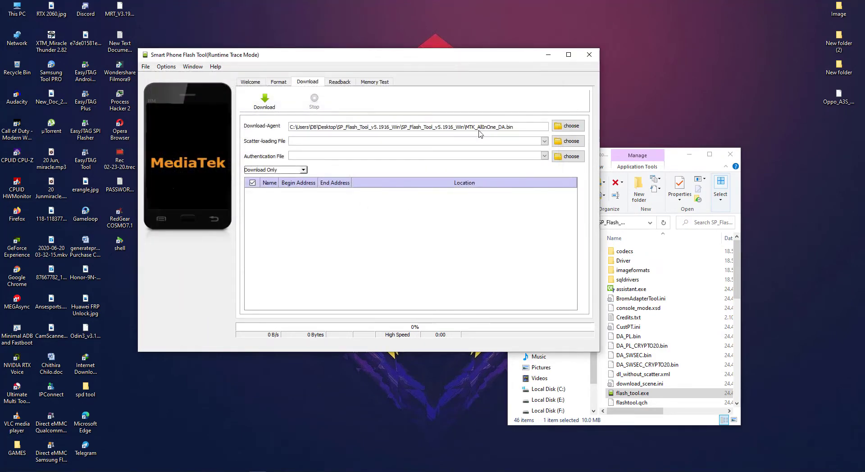
Load PDA-0-209B-MT6771_Android_scatter.txt from the desktop's PDA-209B-0-00WW-B06 firmware folder as the scatter-loading file.
click(569, 141)
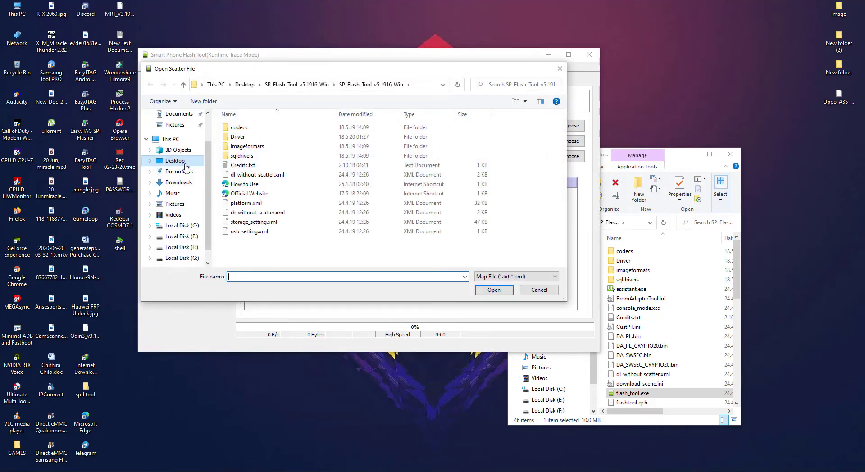
click(185, 165)
double_click(442, 145)
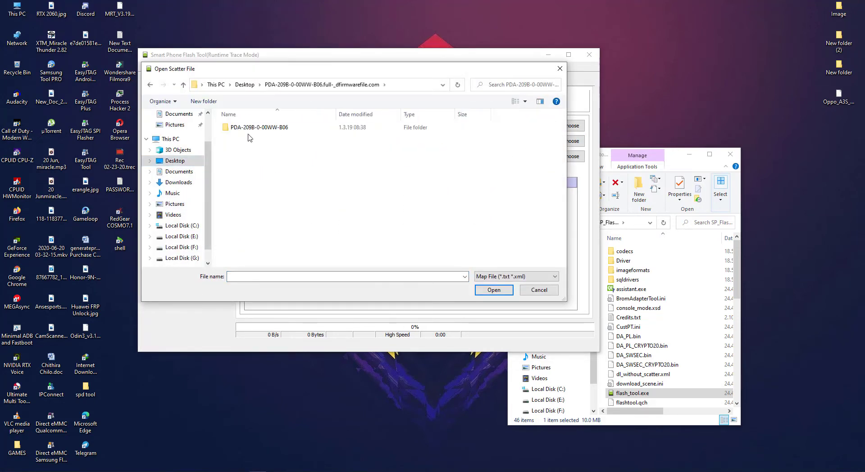
double_click(248, 131)
click(248, 130)
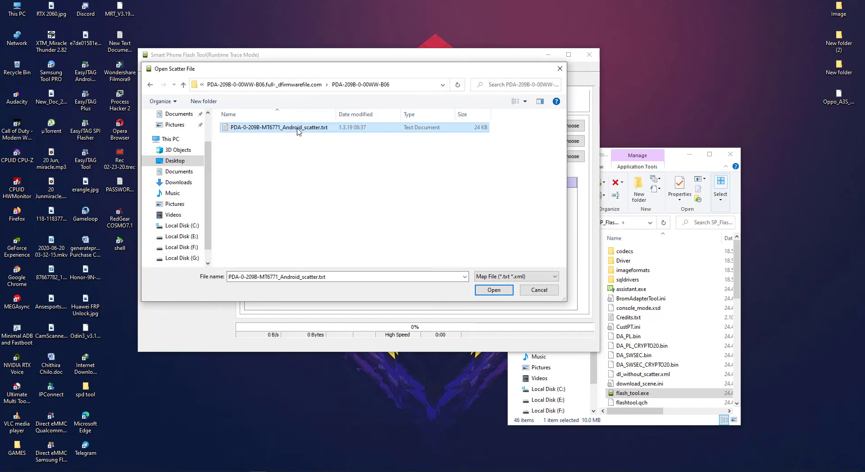
double_click(297, 128)
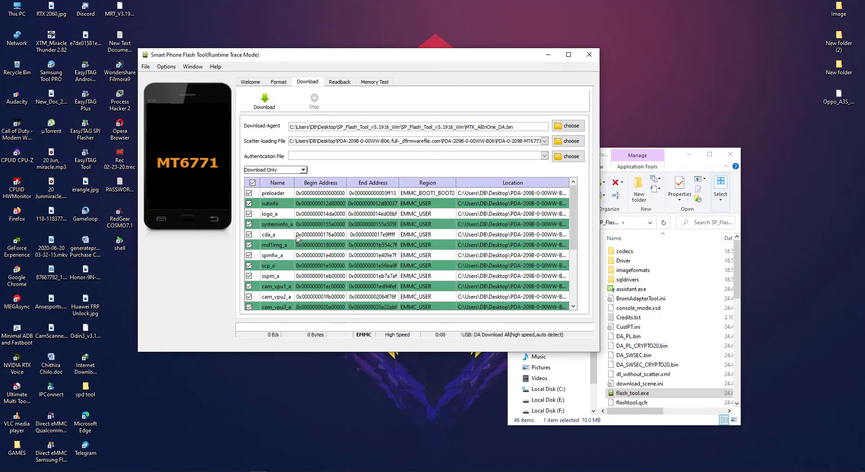
Exclude the sutinfo, systeminfo_a and cda_a partitions from flashing and start the firmware download.
click(249, 203)
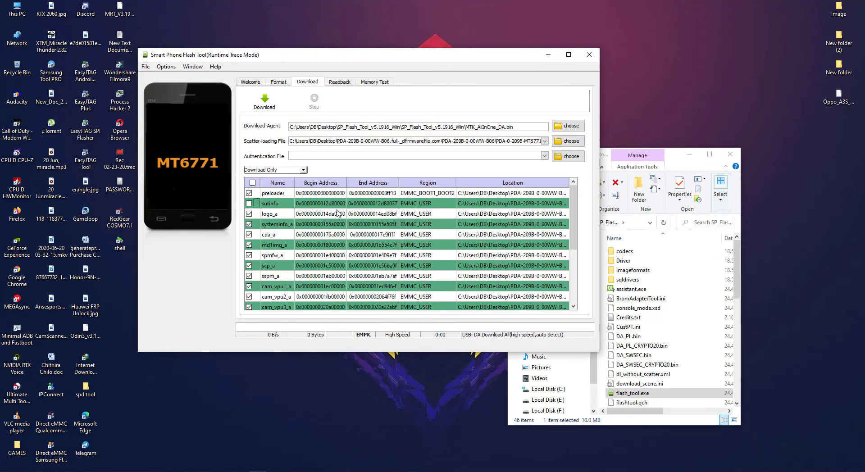
click(249, 224)
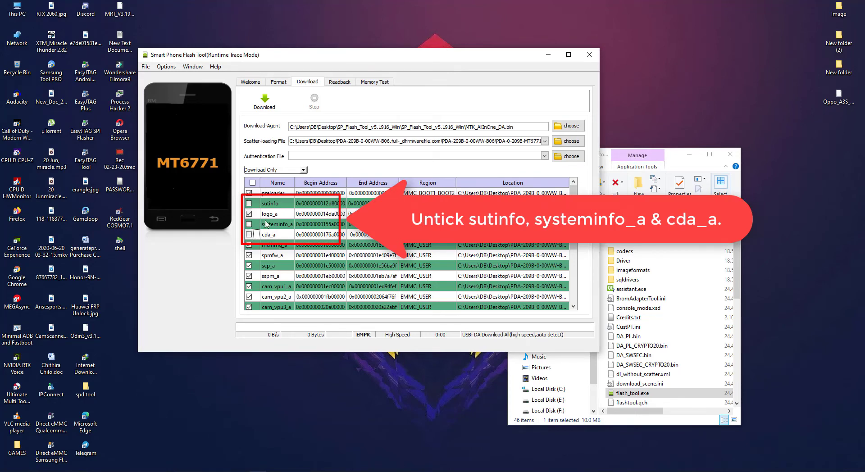
click(264, 108)
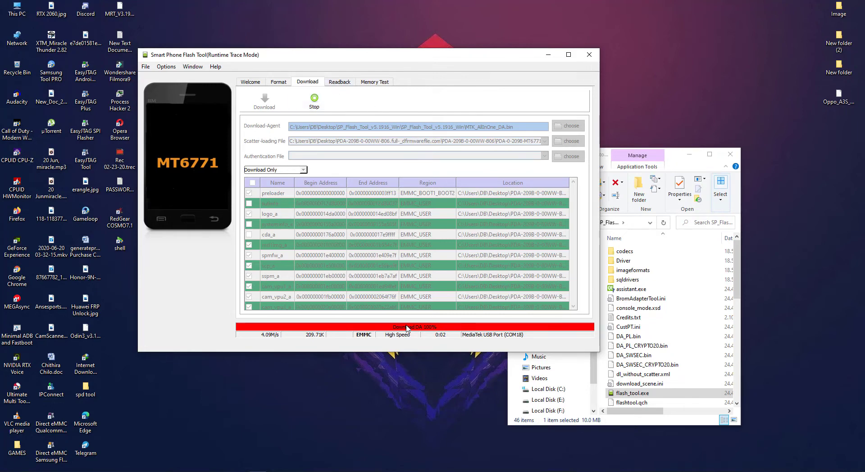
Open Computer Management for this PC and minimize its window.
right_click(15, 12)
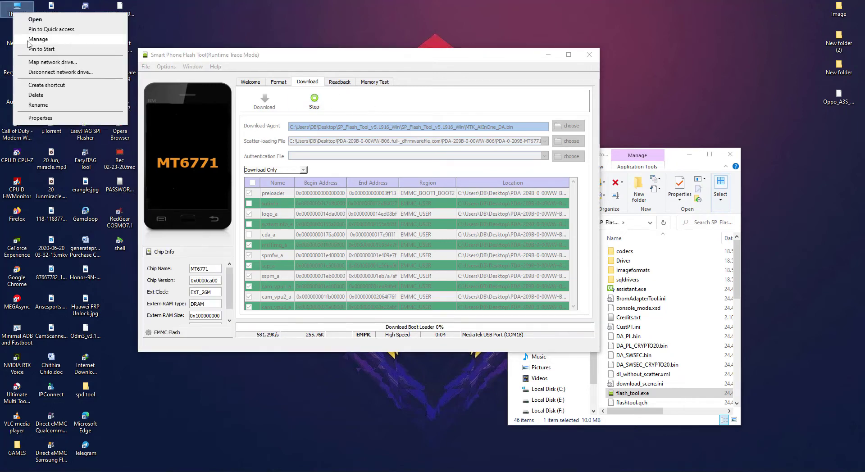
click(28, 40)
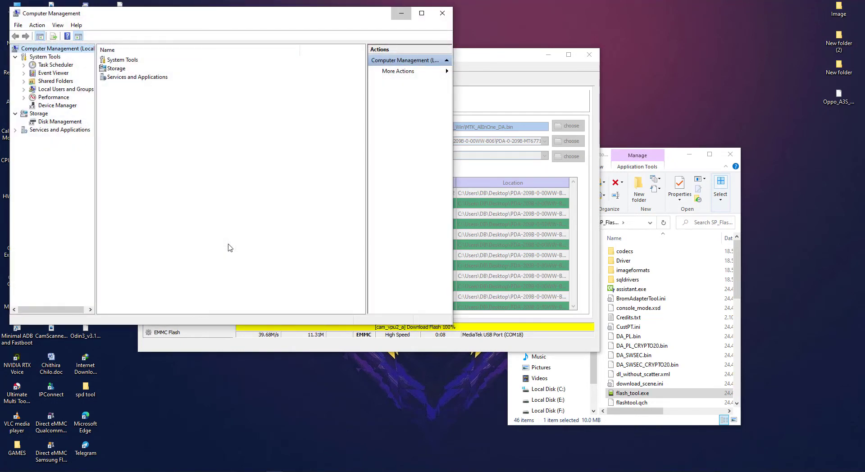
click(402, 12)
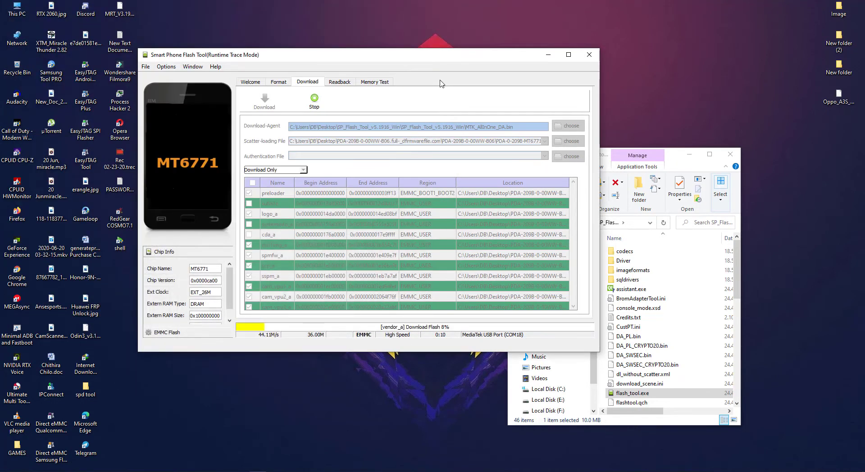